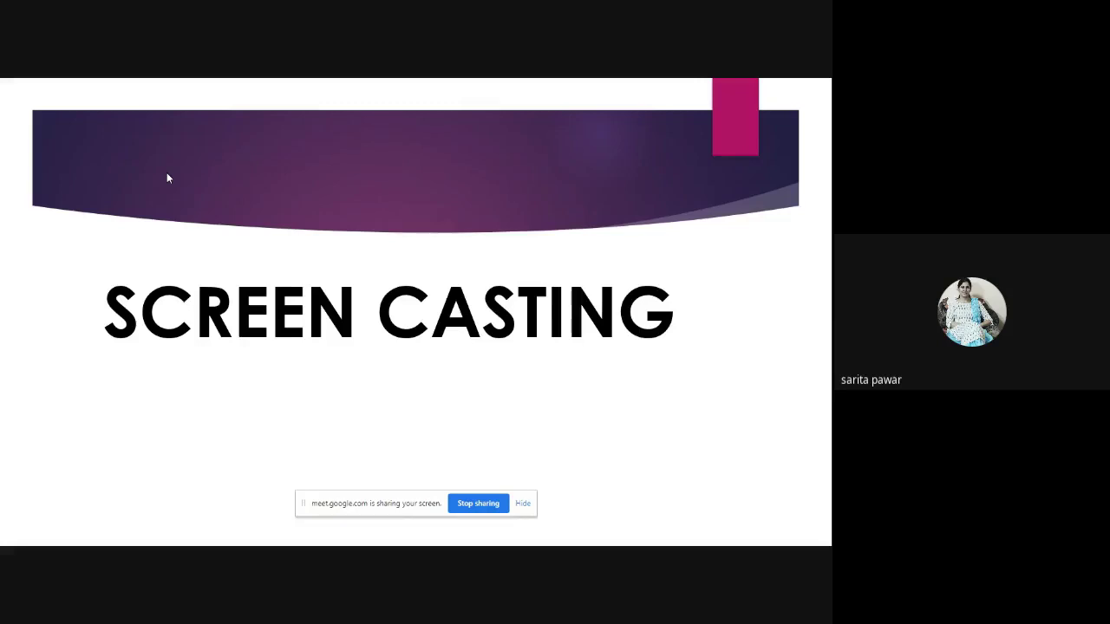
# - Advance the slideshow to the 'What Is Screen Casting?' definition slide
pyautogui.press('Right')
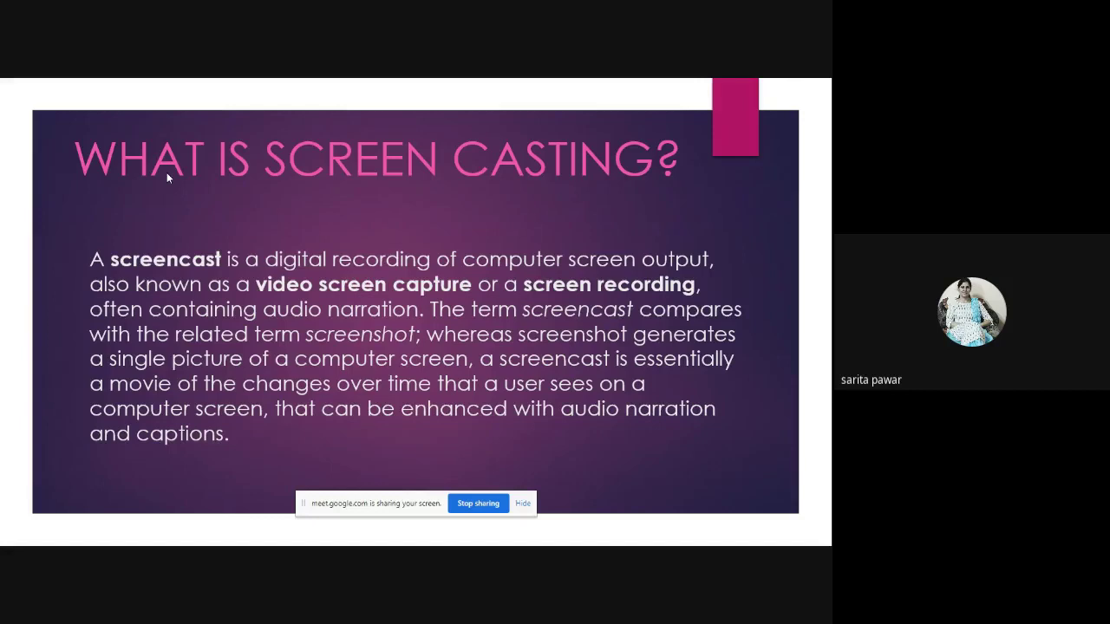
# - Advance past the objectives slide to the five-use Applications of Screen Casting slide
pyautogui.press('Right')
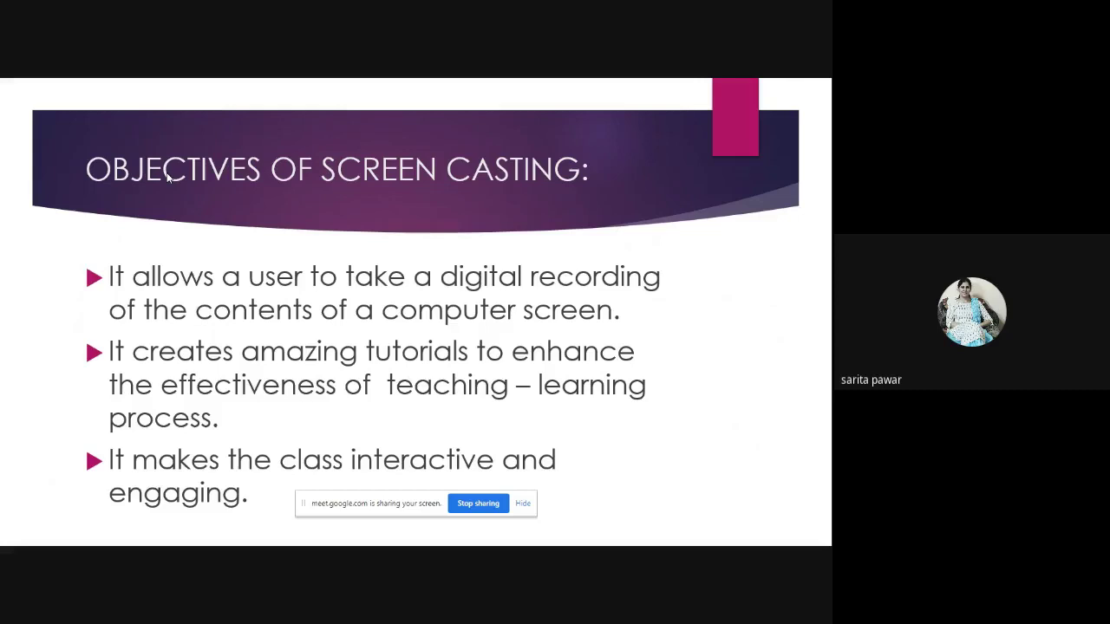
pyautogui.click(169, 176)
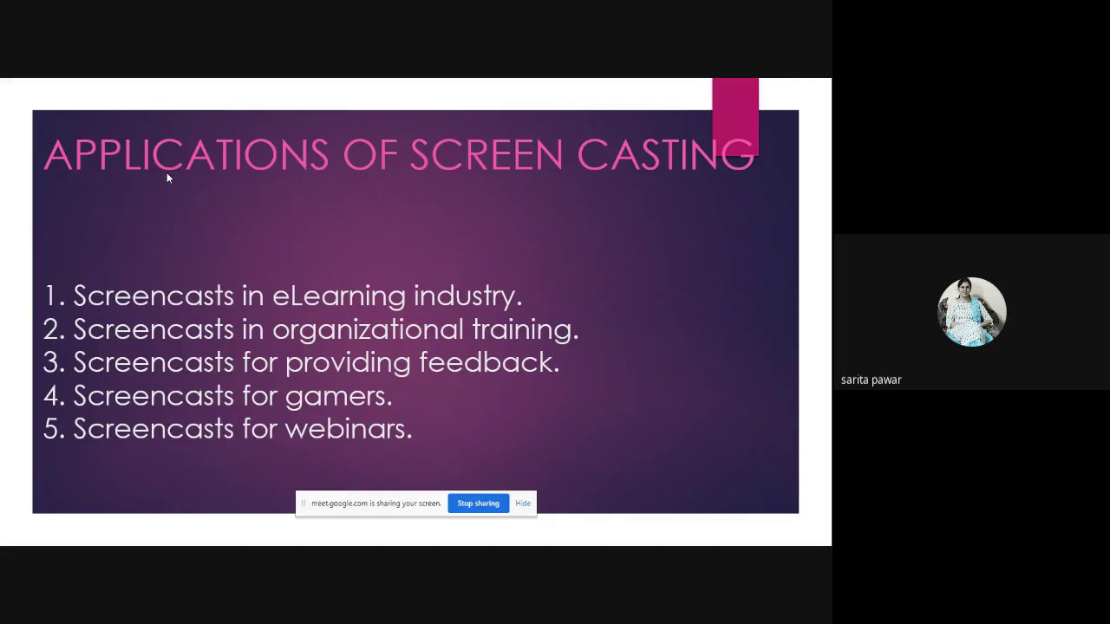
# - Move past the six-recorder overview slide to the Apowersoft download link slide
pyautogui.press('Right')
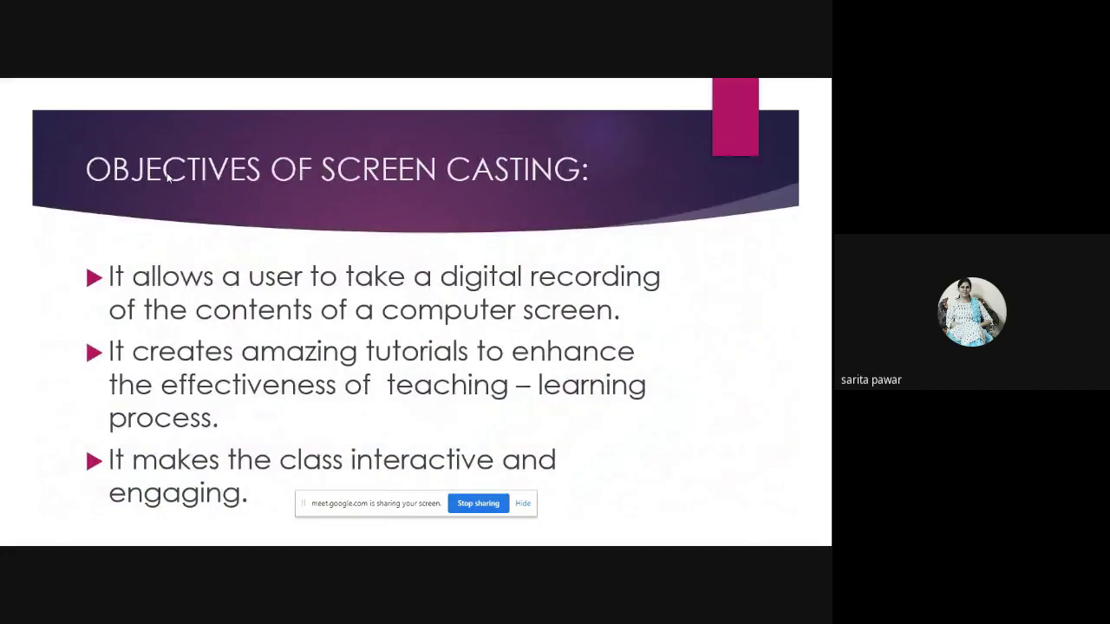
pyautogui.press('Right')
pyautogui.press('Right')
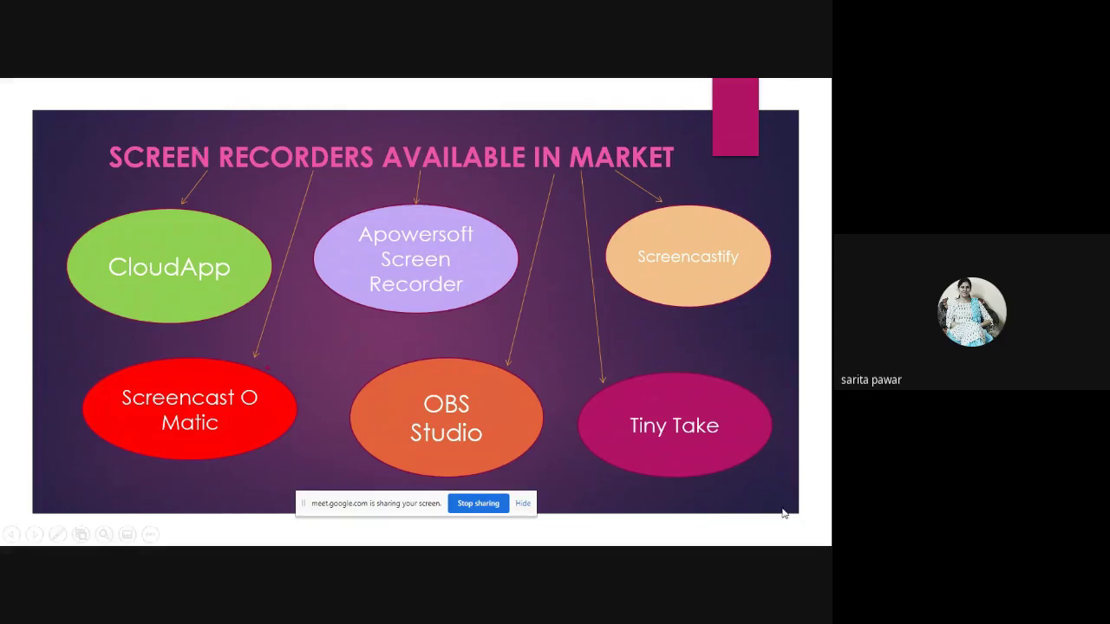
pyautogui.click(573, 393)
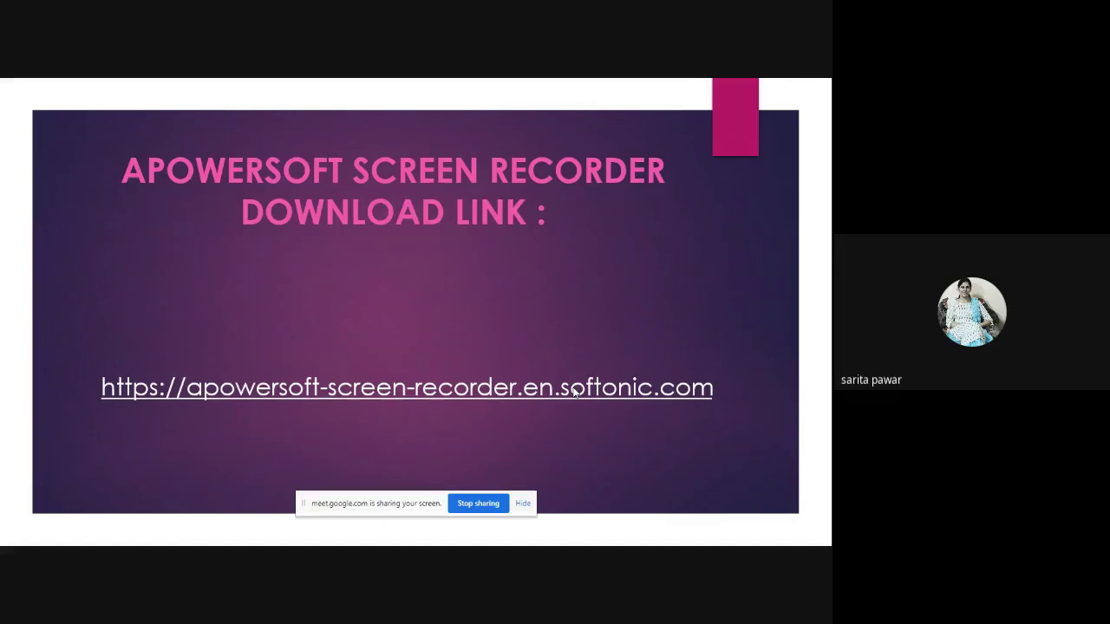
# - Advance through the download and installation step slides to the Apowersoft Icon slide, hiding the Meet sharing bar
pyautogui.press('Right')
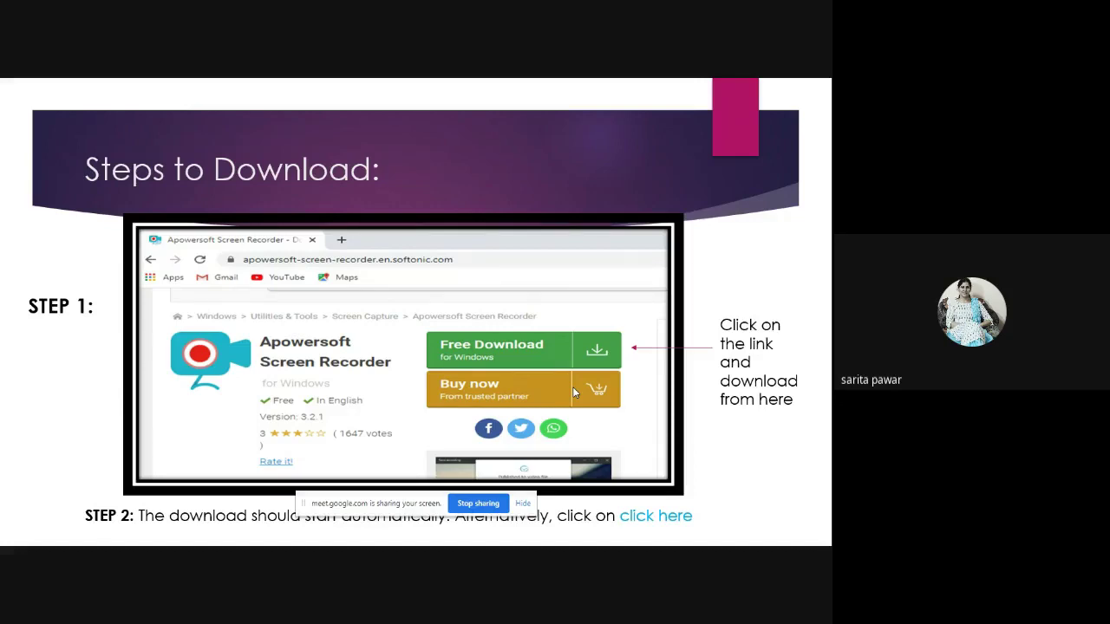
pyautogui.press('Right')
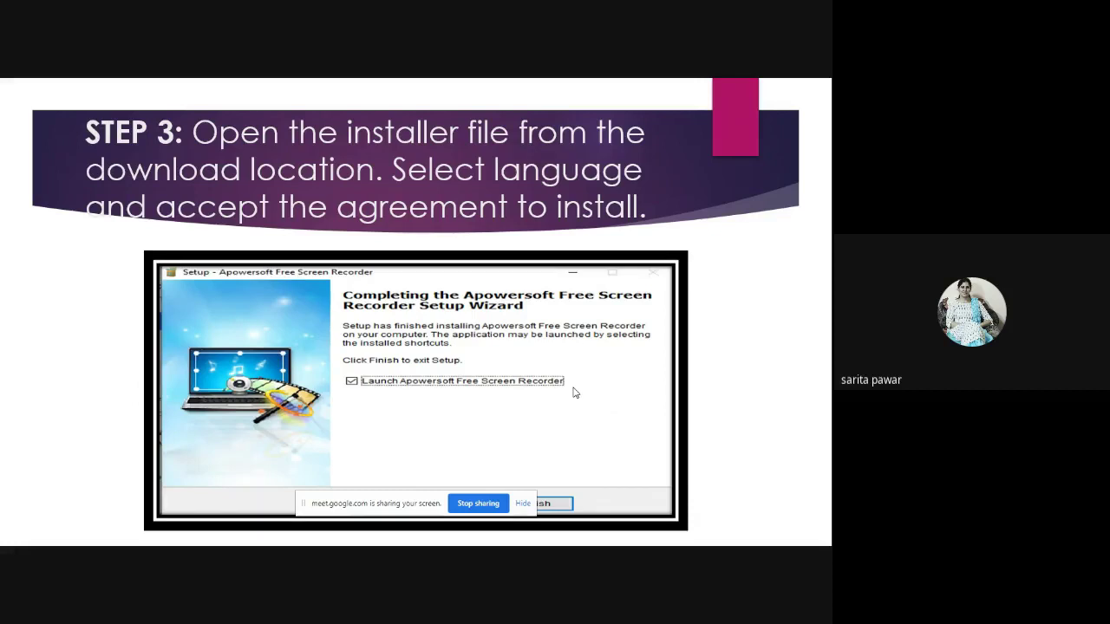
pyautogui.click(521, 505)
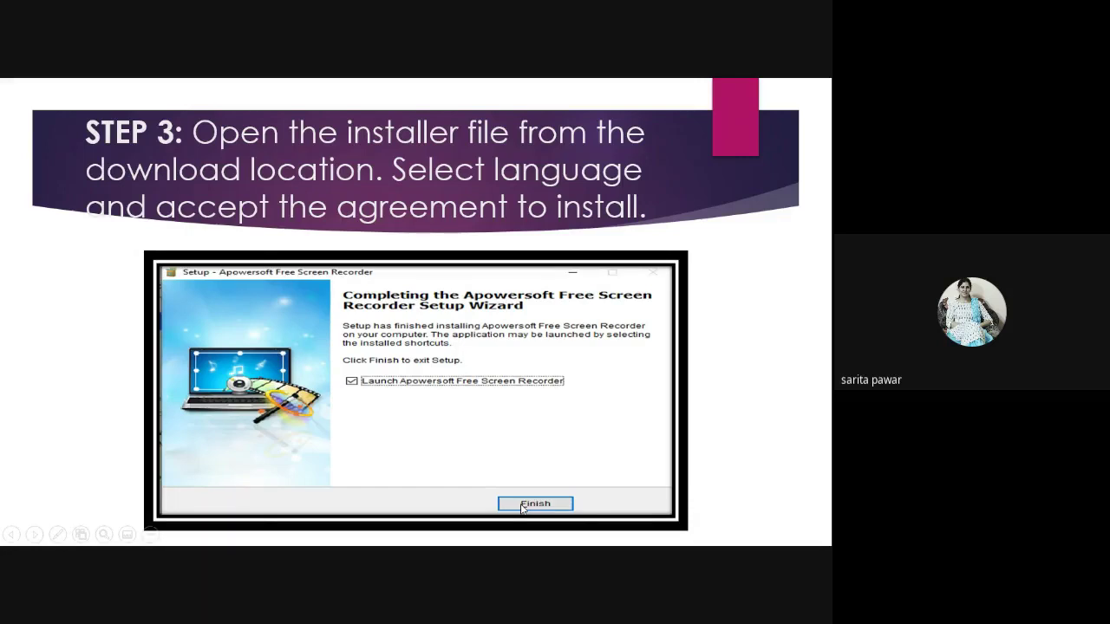
pyautogui.click(521, 508)
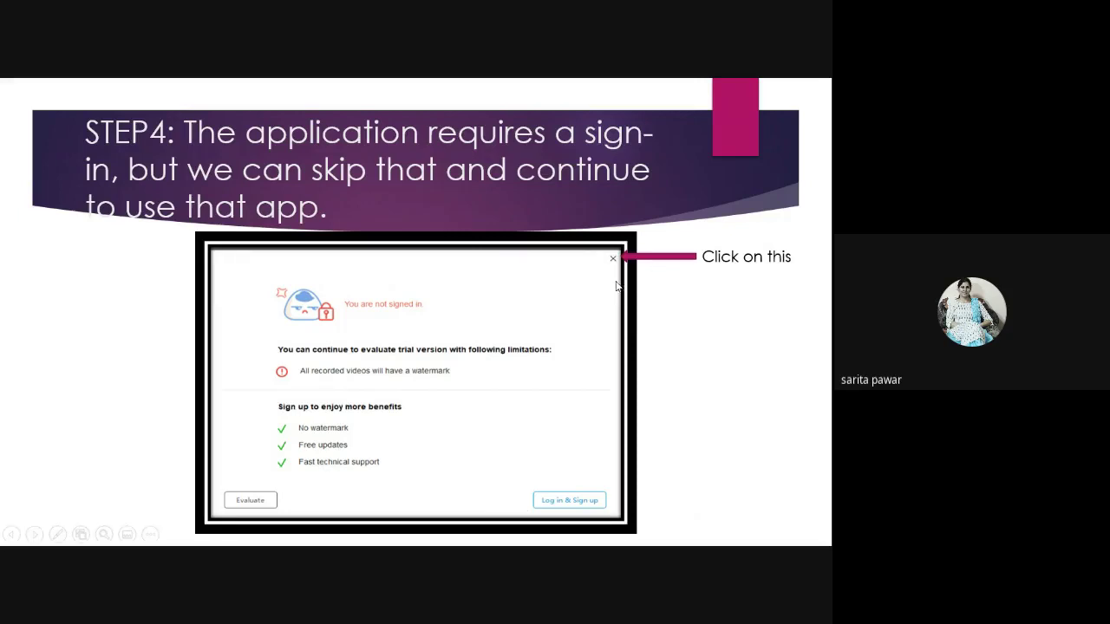
pyautogui.click(682, 316)
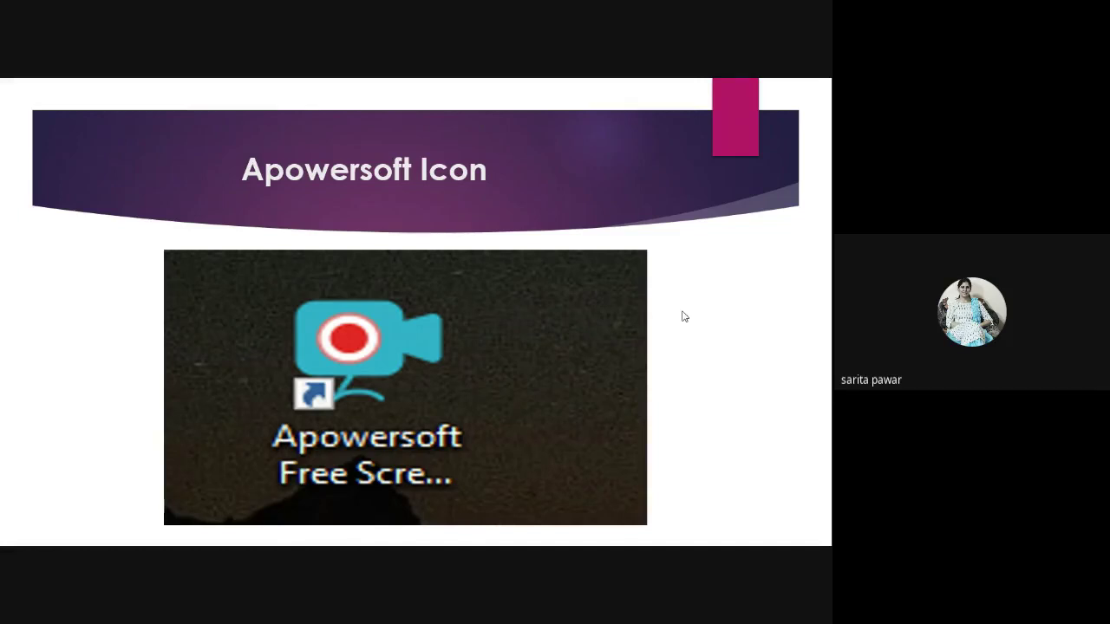
# - Advance to the slide labelling the recorder's recording button, frame size bar and options
pyautogui.click(682, 317)
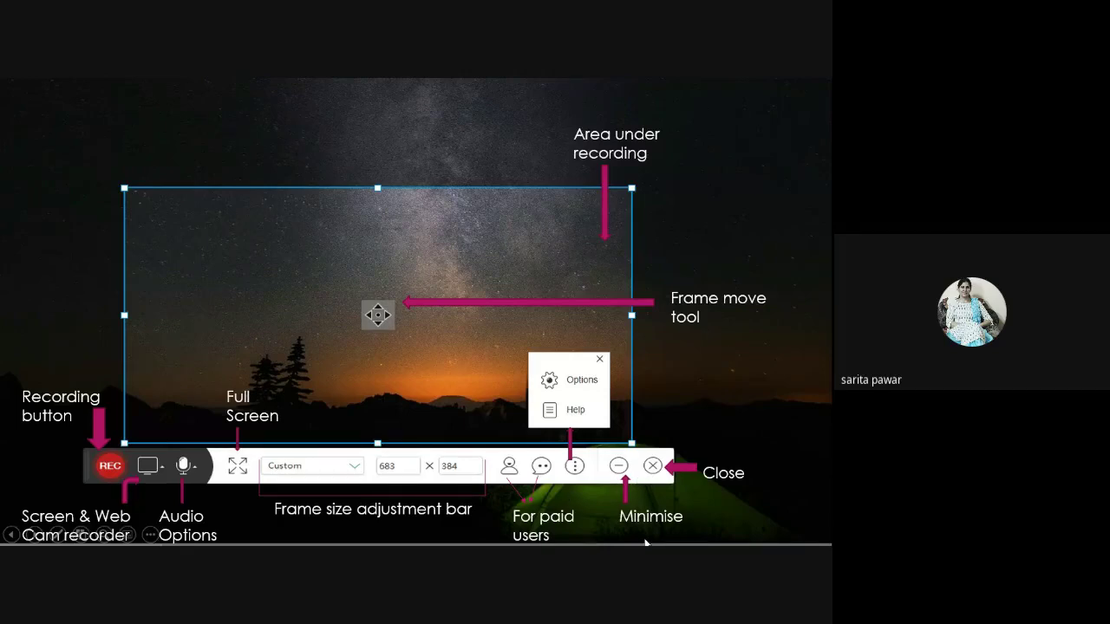
# - Play through the recording, saving and preview slides to THANK YOU, then end the slideshow
pyautogui.press('Right')
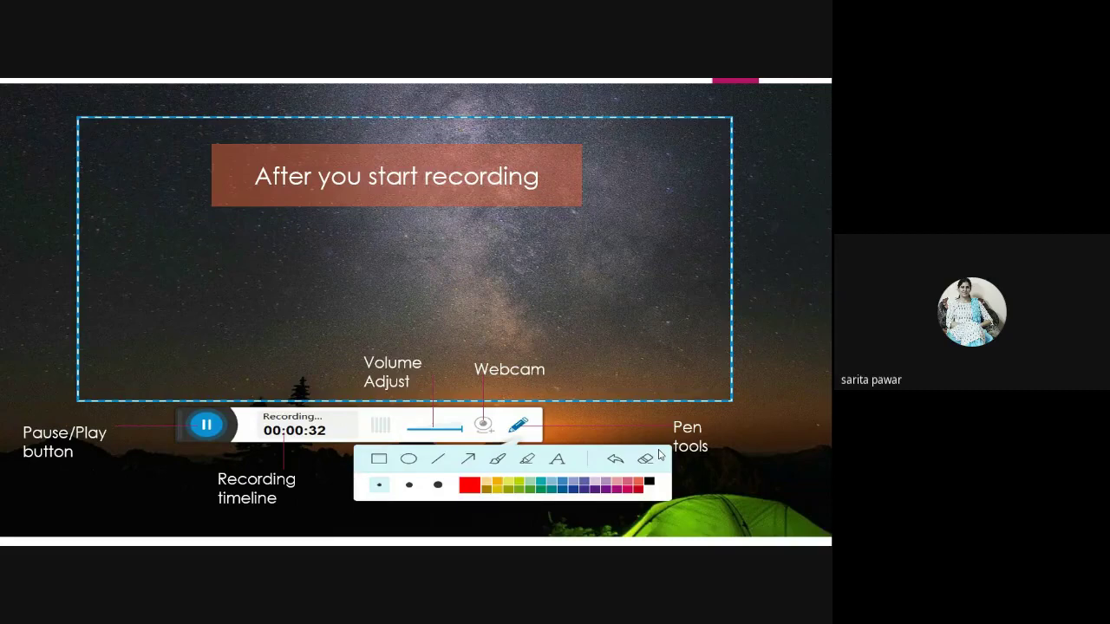
pyautogui.press('Left')
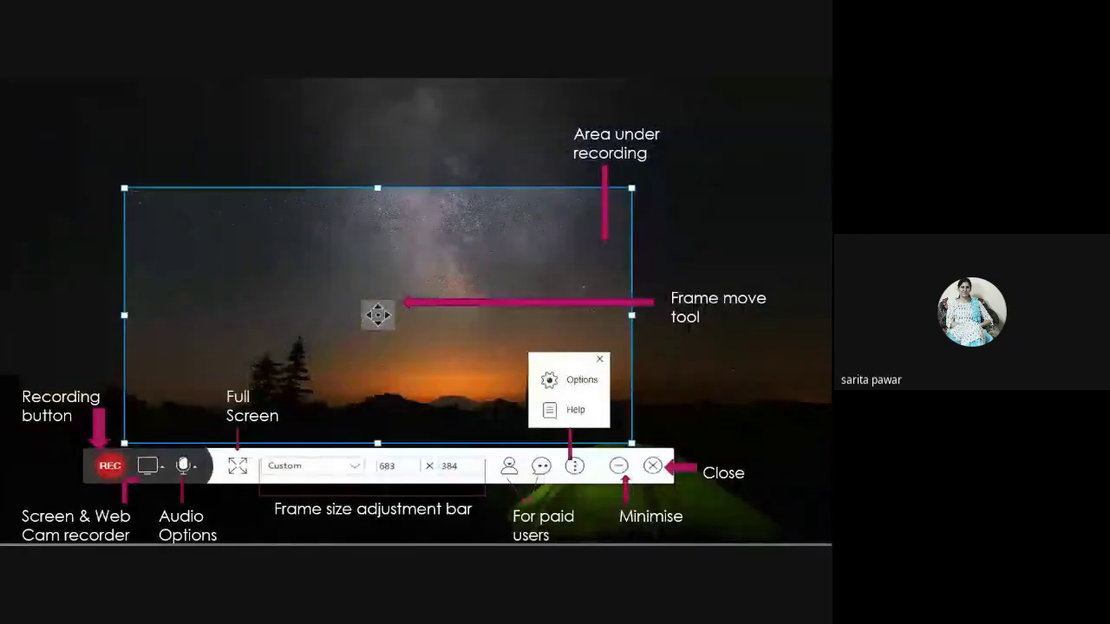
pyautogui.press('Right')
pyautogui.press('Right')
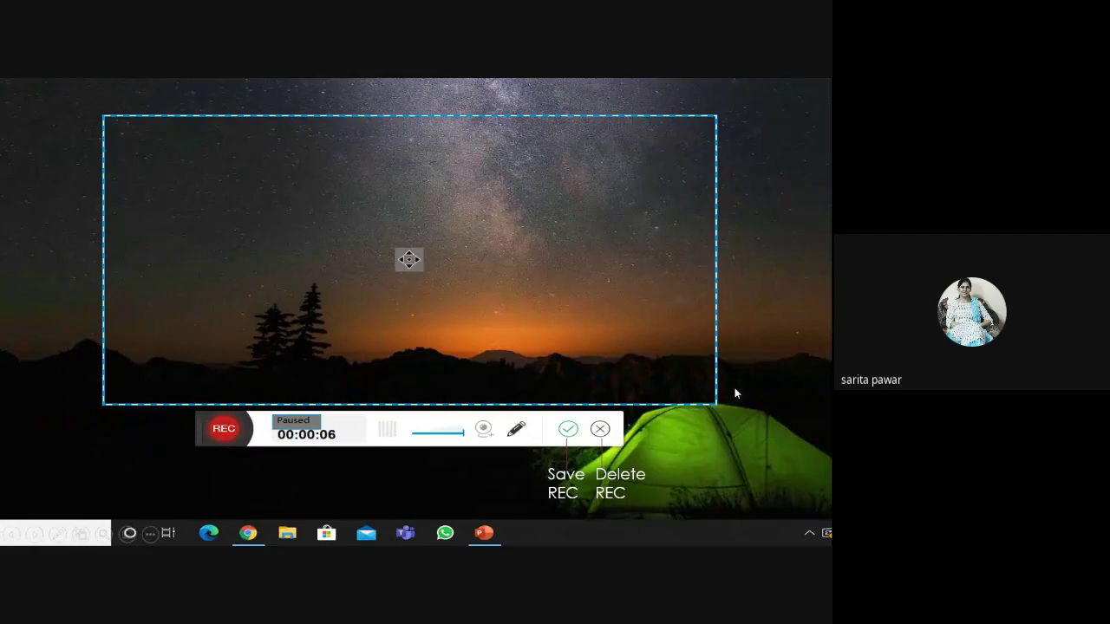
pyautogui.click(622, 437)
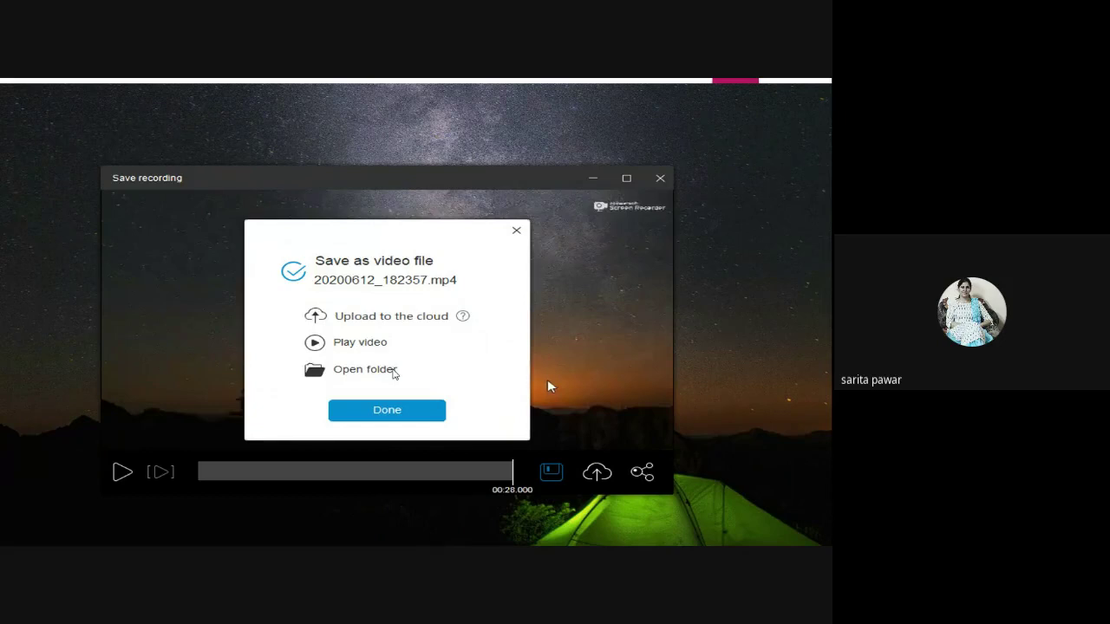
pyautogui.click(701, 512)
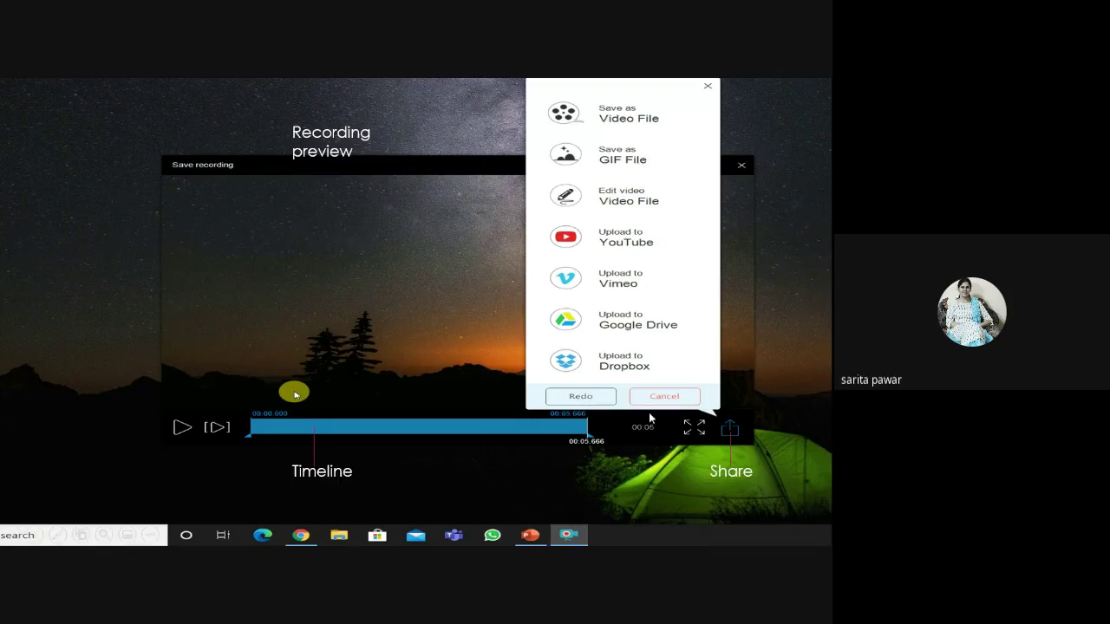
pyautogui.click(727, 433)
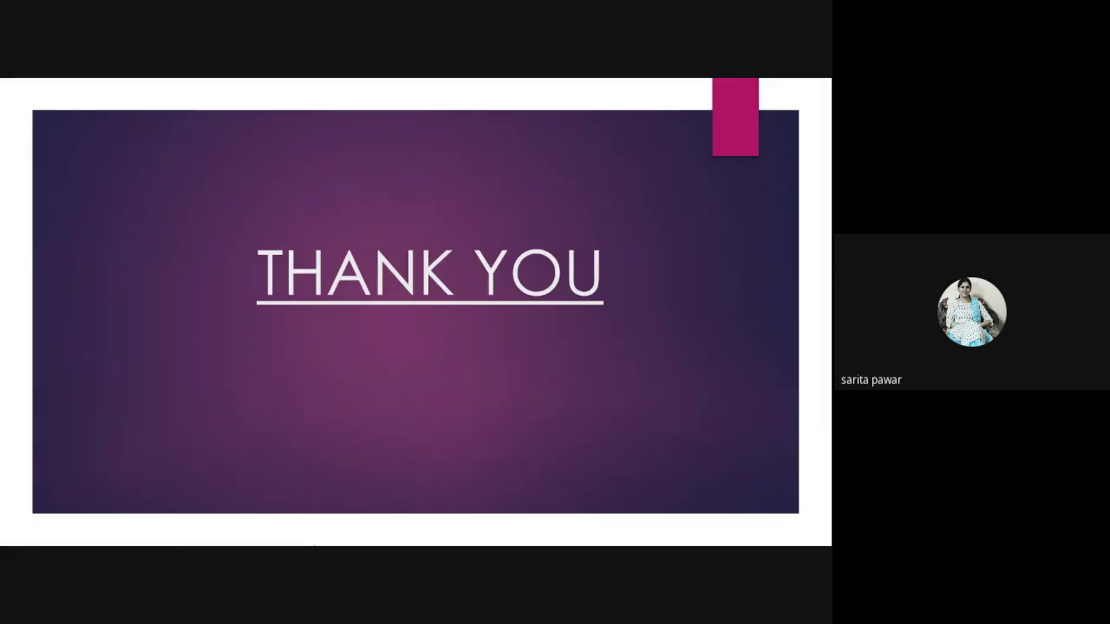
pyautogui.press('Escape')
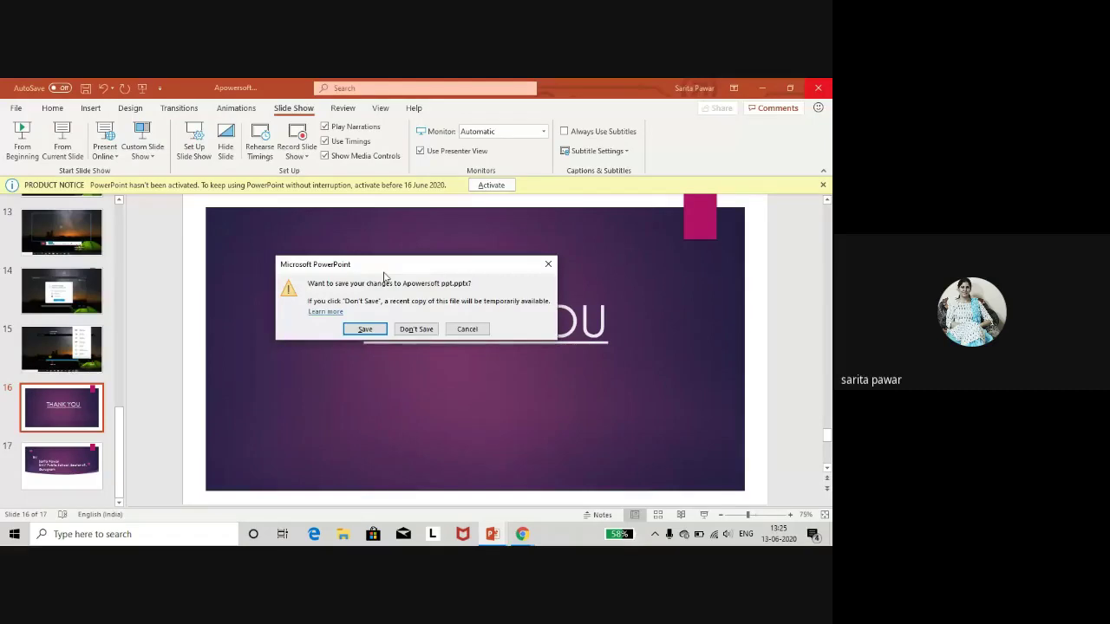
# - Save Apowersoft ppt.pptx on closing and launch Apowersoft Free Screen Recorder from the tray
pyautogui.click(365, 328)
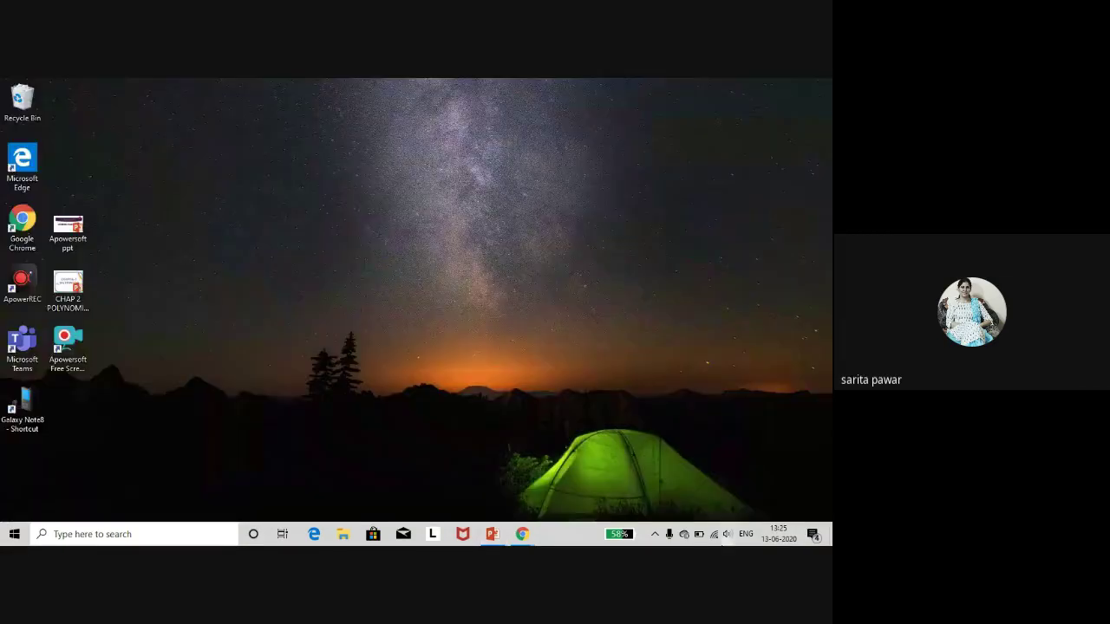
pyautogui.click(656, 538)
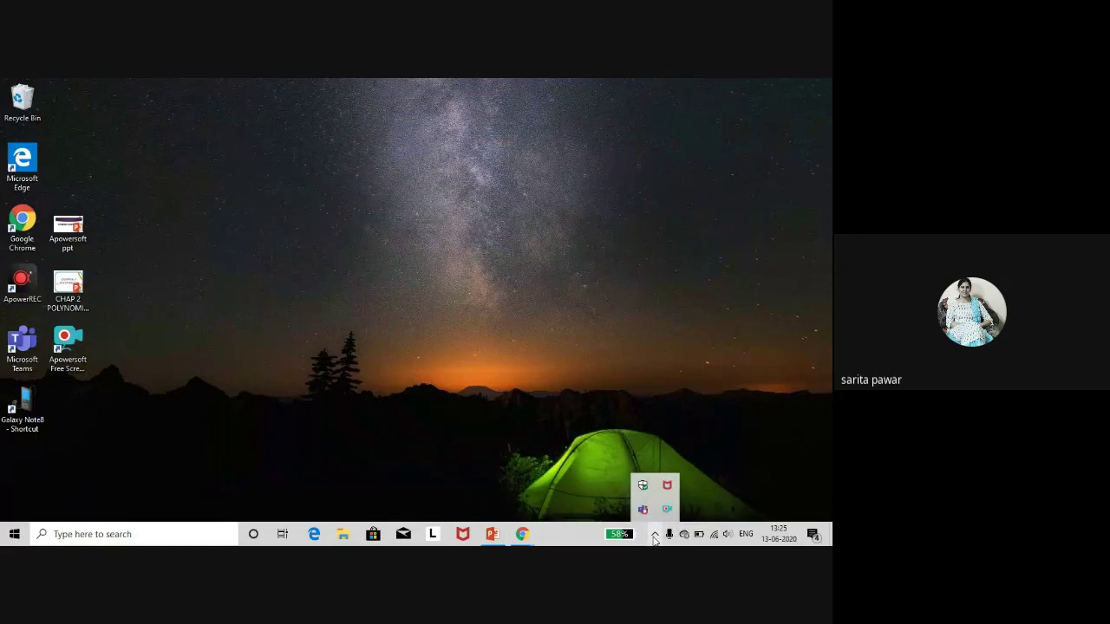
pyautogui.click(665, 510)
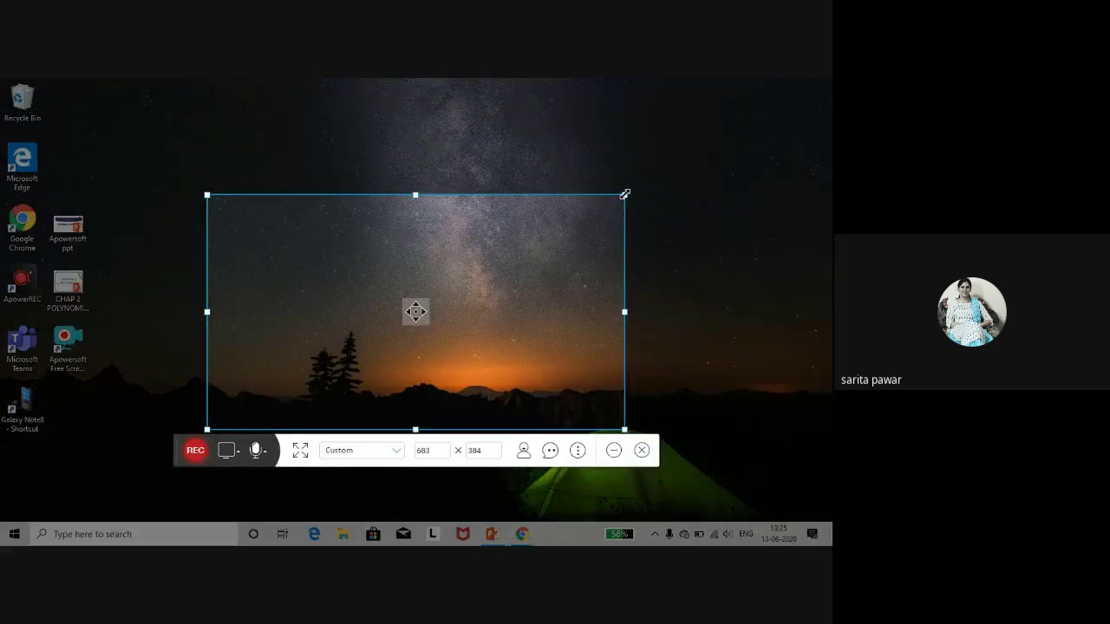
# - Resize the capture region from 683 × 384 to 671 × 376 and nudge it right
pyautogui.moveTo(625, 194); pyautogui.dragTo(682, 149)
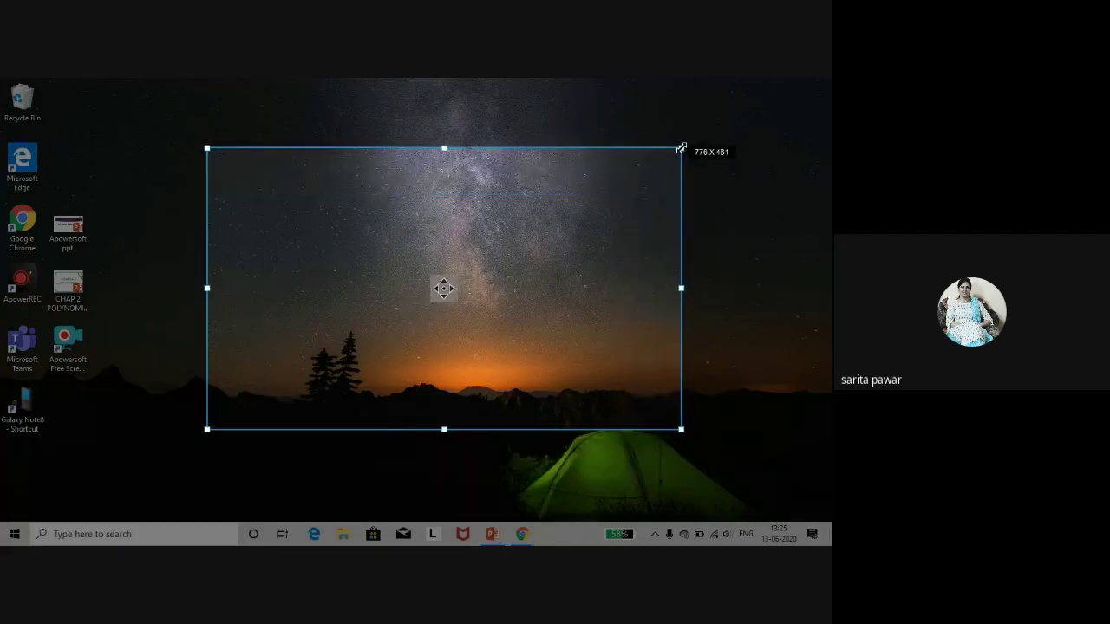
pyautogui.moveTo(681, 149); pyautogui.dragTo(619, 198)
pyautogui.moveTo(619, 314)
pyautogui.mouseDown()
pyautogui.moveTo(690, 312)
pyautogui.moveTo(617, 314)
pyautogui.mouseUp()
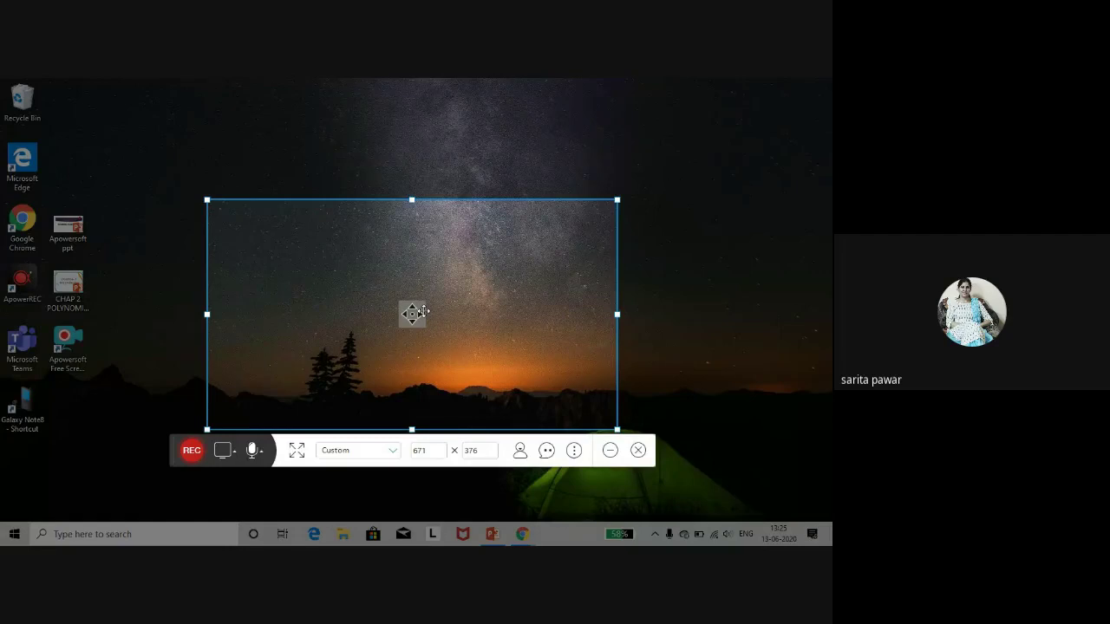
pyautogui.moveTo(414, 312); pyautogui.dragTo(446, 303)
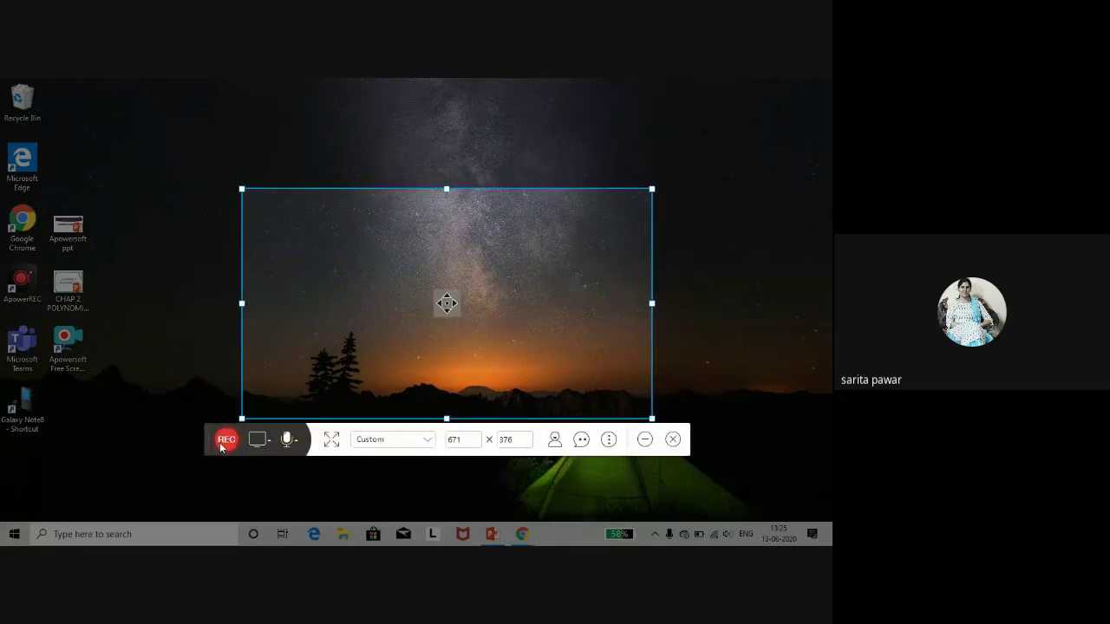
# - Check the screen/webcam mode choices, then list audio sources with Microphone selected
pyautogui.click(268, 444)
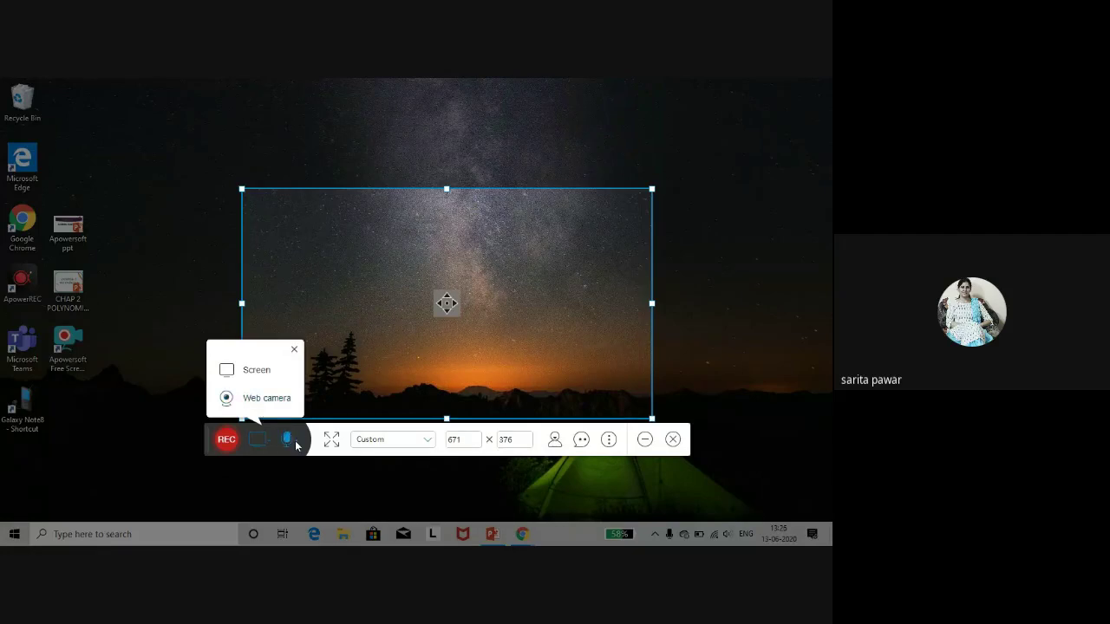
pyautogui.click(297, 446)
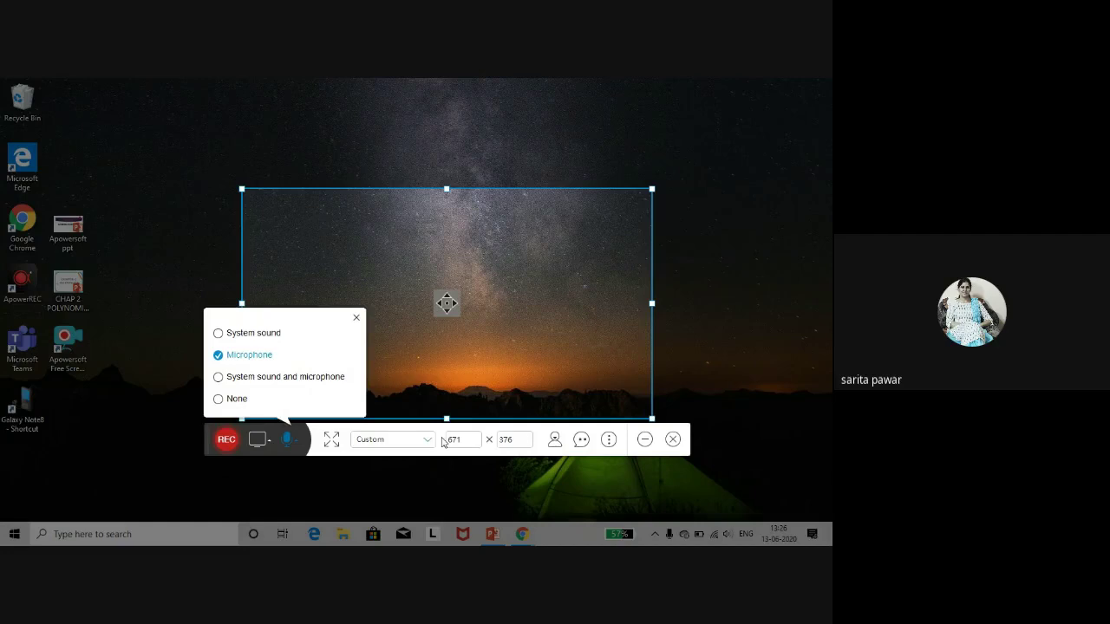
# - Show the Classification of Polynomials slide and fit the capture region around it at 590 × 476
pyautogui.click(492, 535)
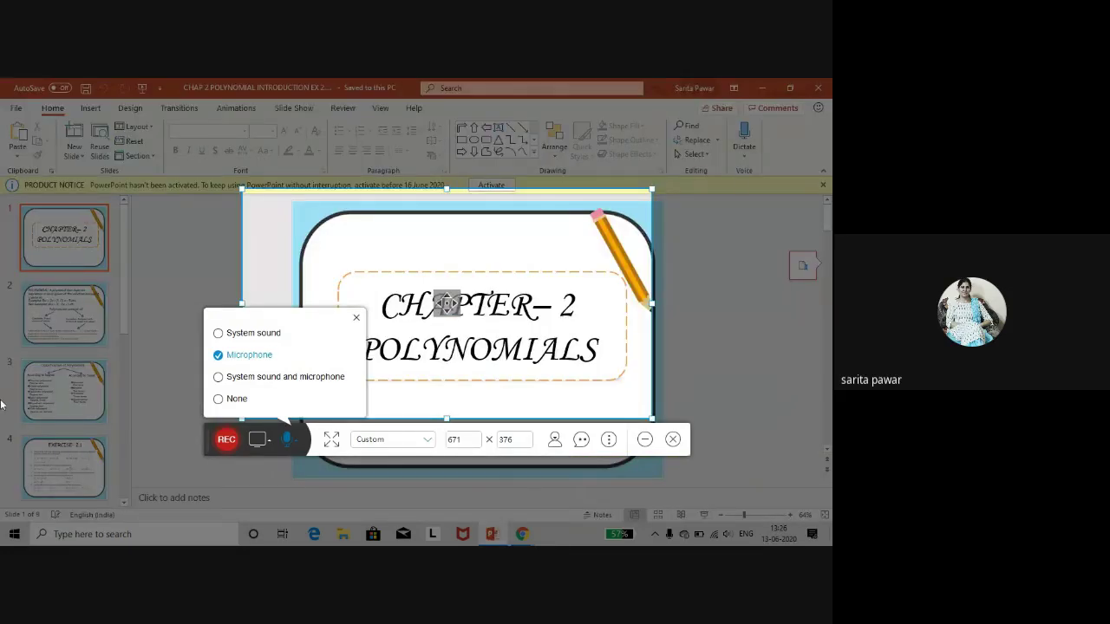
pyautogui.click(73, 393)
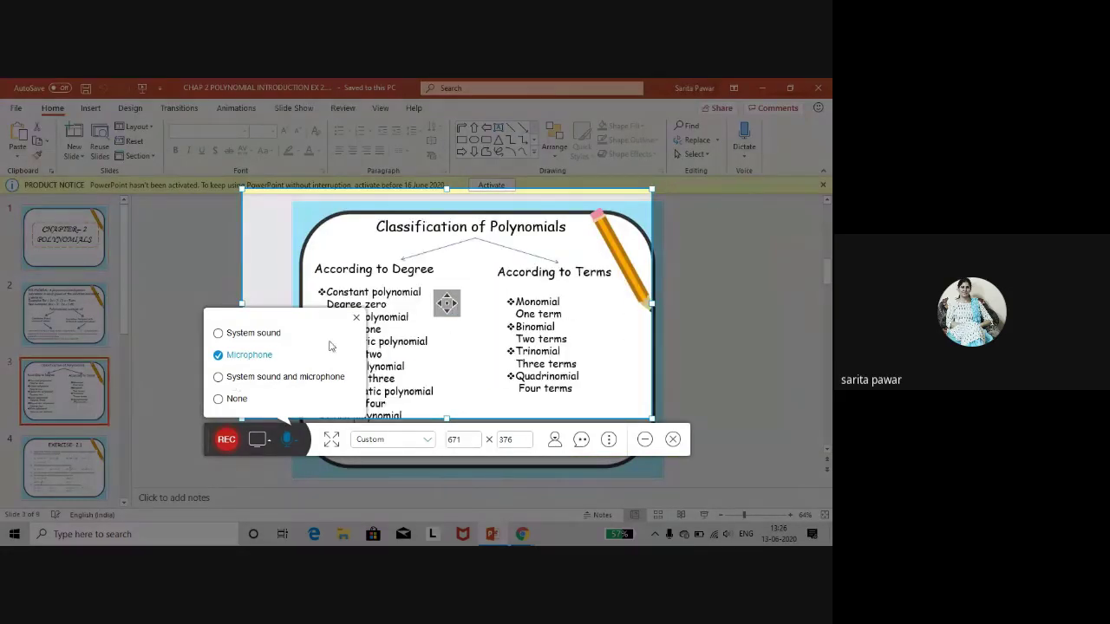
pyautogui.click(356, 319)
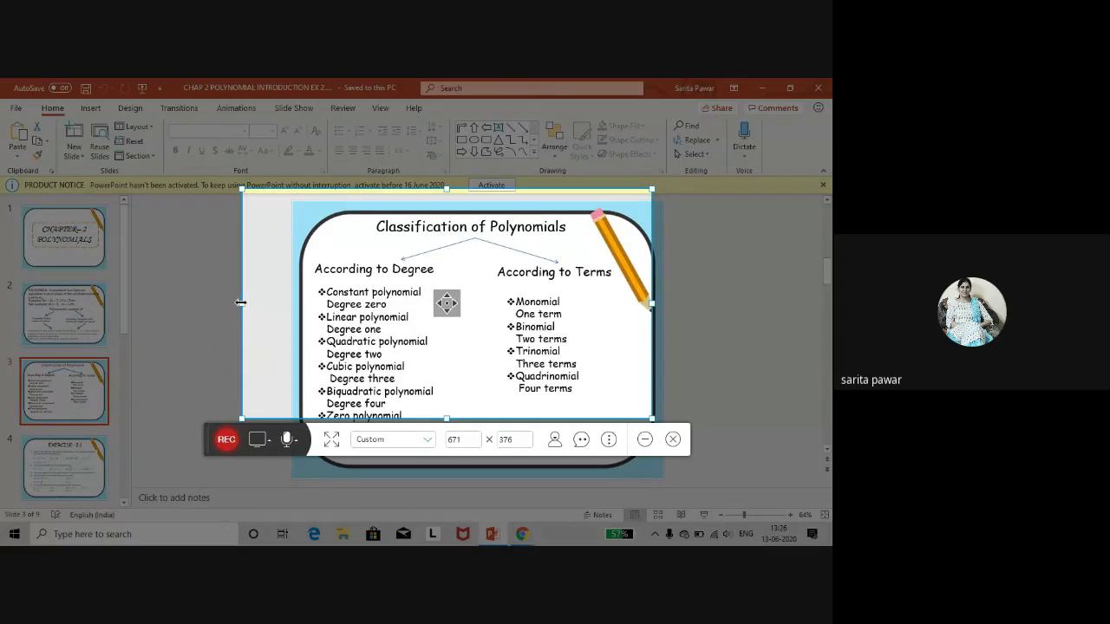
pyautogui.moveTo(240, 302); pyautogui.dragTo(292, 325)
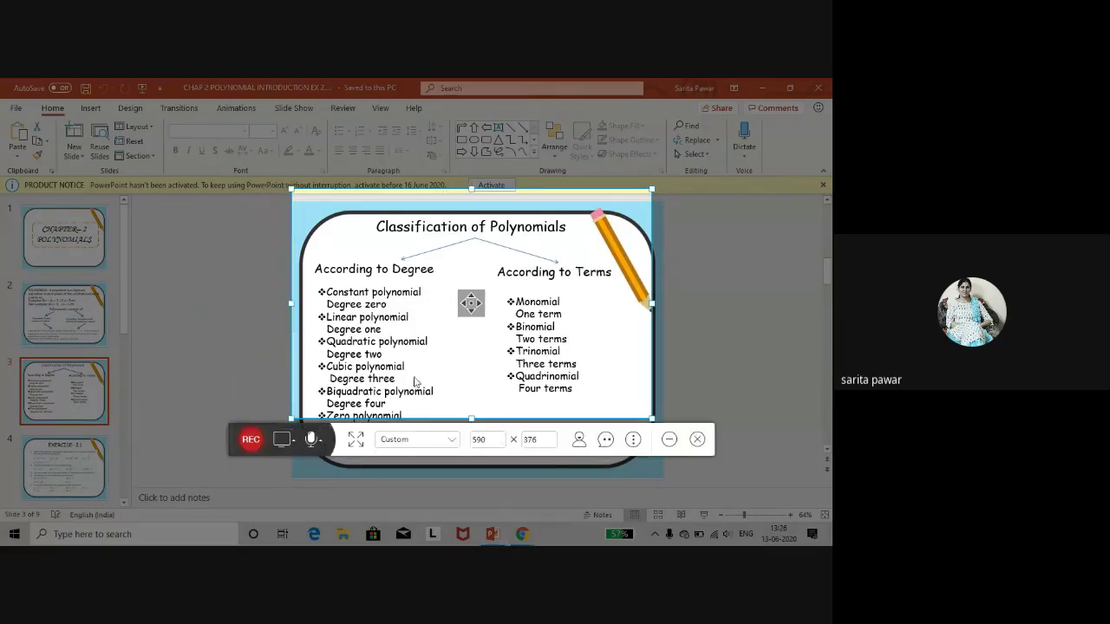
pyautogui.moveTo(471, 418); pyautogui.dragTo(478, 479)
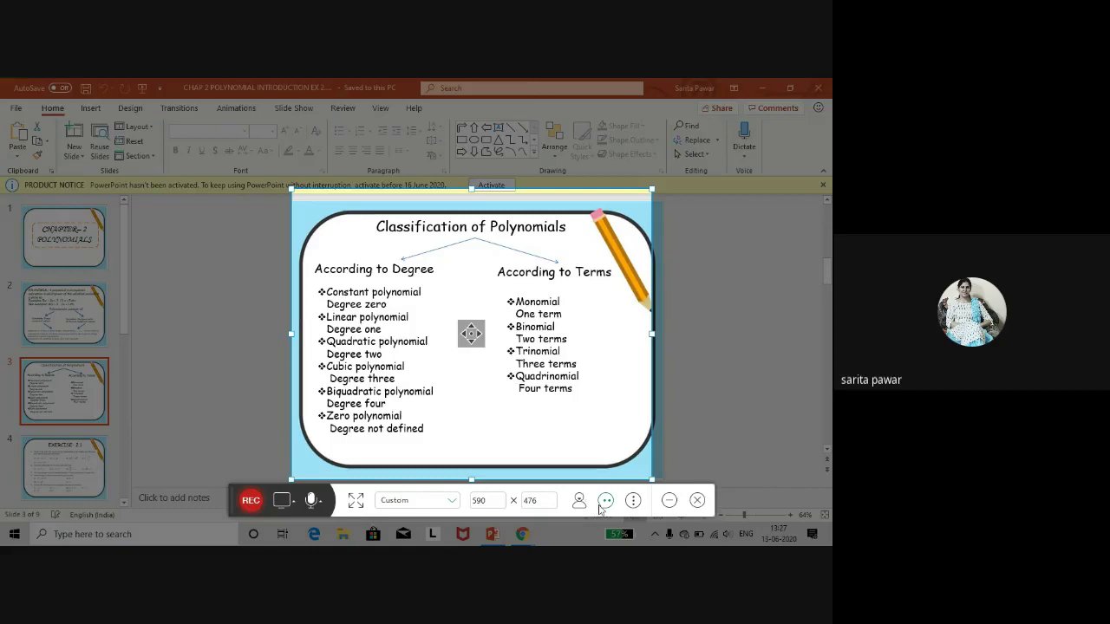
# - Open the recorder's Options at the General settings page showing keyboard shortcuts
pyautogui.click(634, 503)
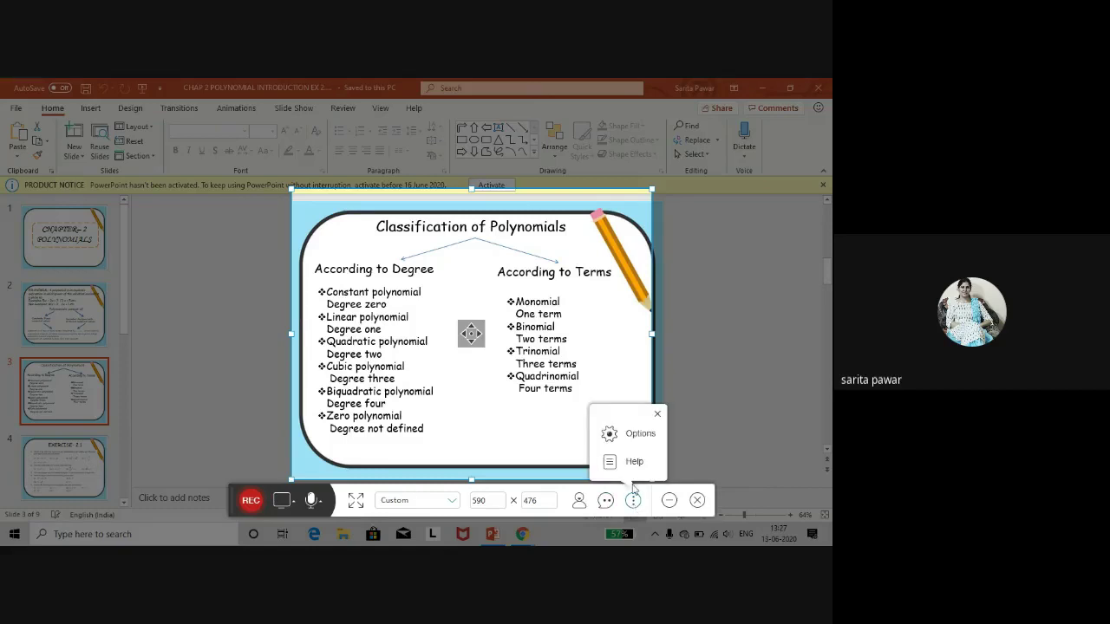
pyautogui.click(633, 442)
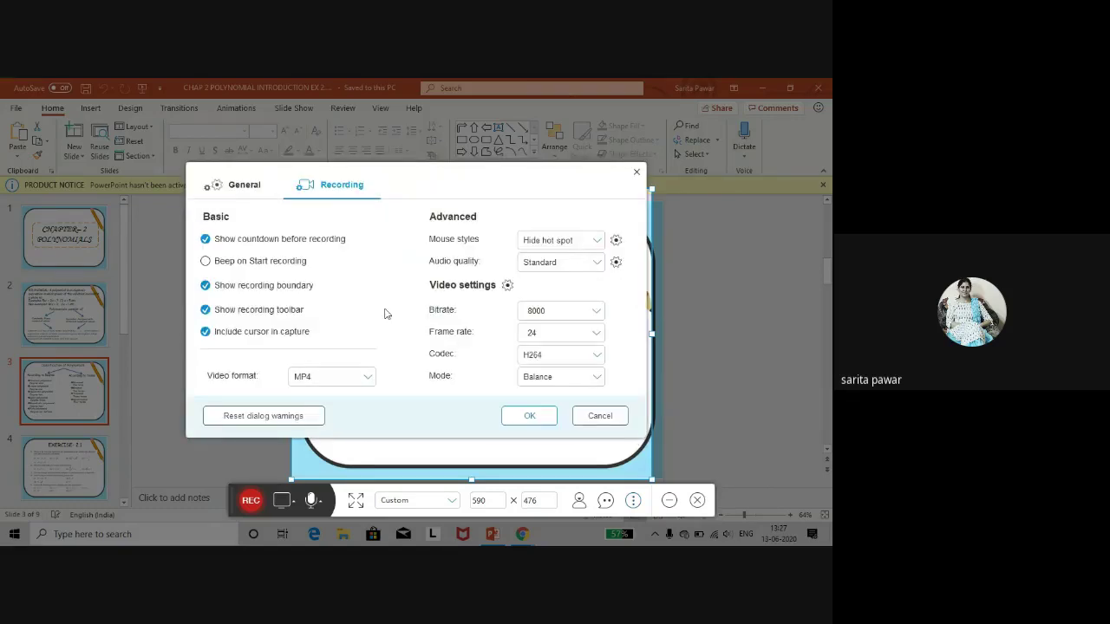
pyautogui.click(244, 187)
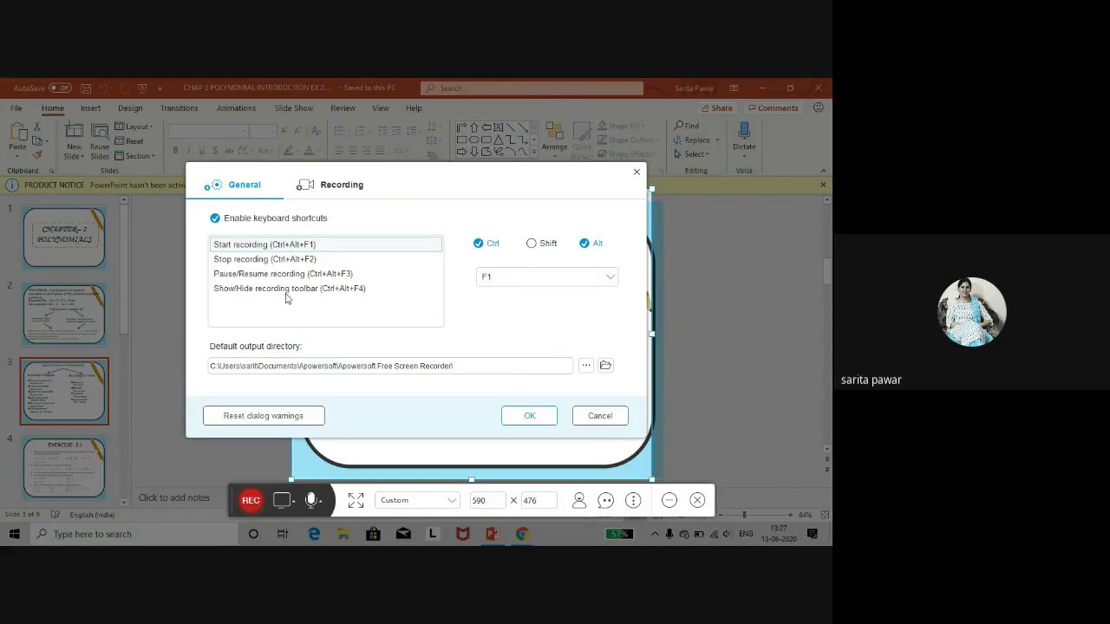
# - Keep keyboard shortcuts enabled and reduce the start-recording shortcut to F1 without Ctrl or Alt
pyautogui.moveTo(304, 300); pyautogui.dragTo(343, 251)
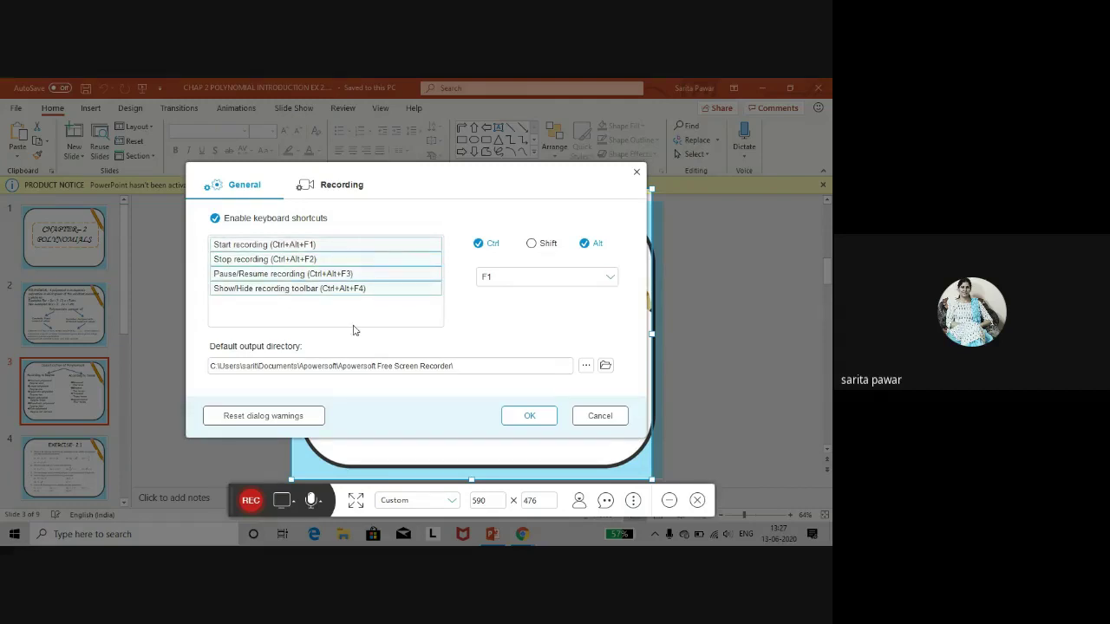
pyautogui.keyDown('ctrl'); pyautogui.click(349, 288); pyautogui.keyUp('ctrl')
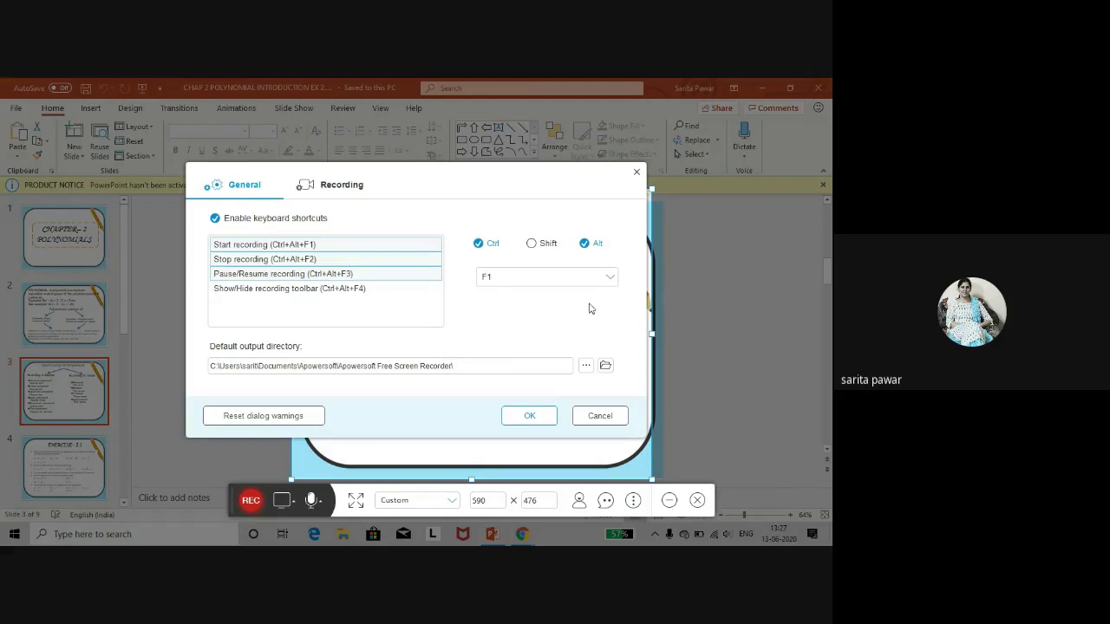
pyautogui.click(214, 219)
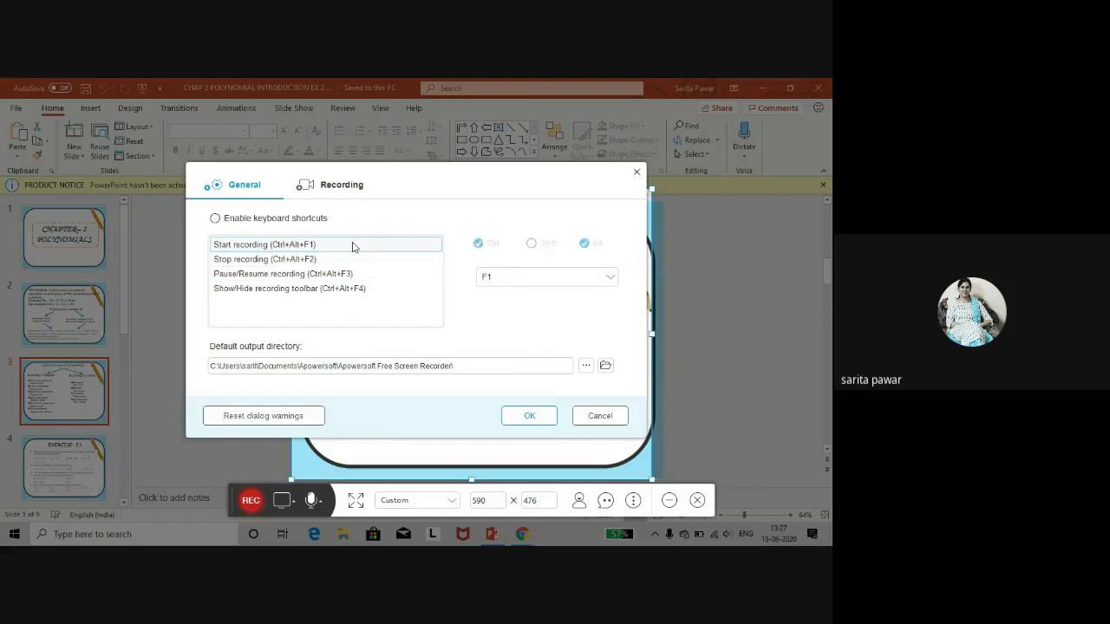
pyautogui.click(217, 220)
pyautogui.click(479, 244)
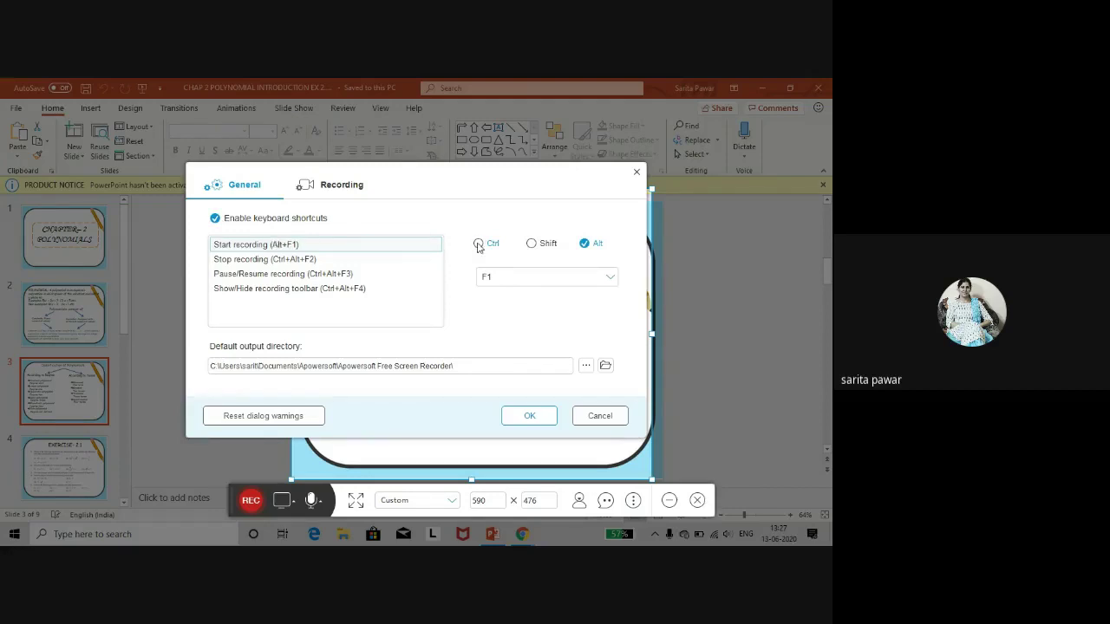
pyautogui.click(587, 246)
# - Keep MP4 as the video format on the Recording settings, then confirm with OK
pyautogui.click(349, 187)
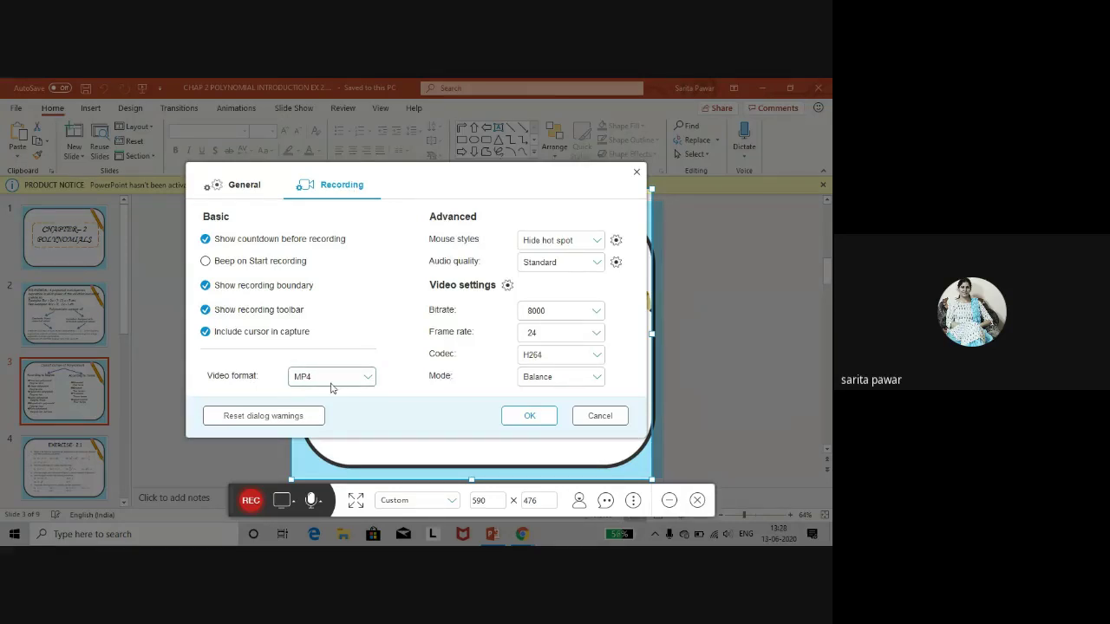
pyautogui.click(369, 377)
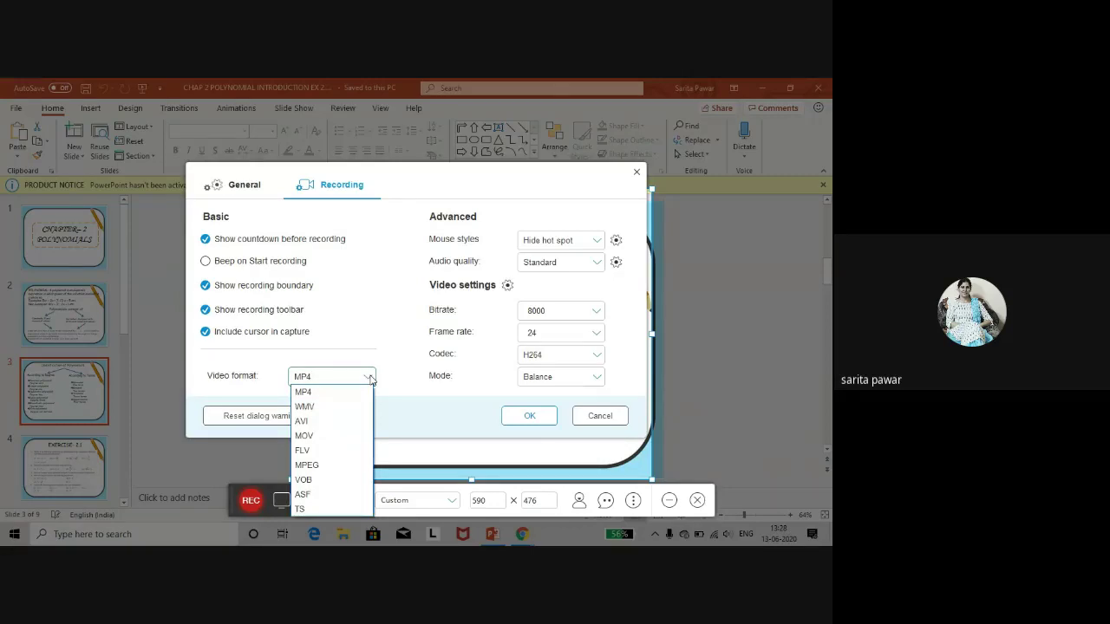
pyautogui.click(390, 381)
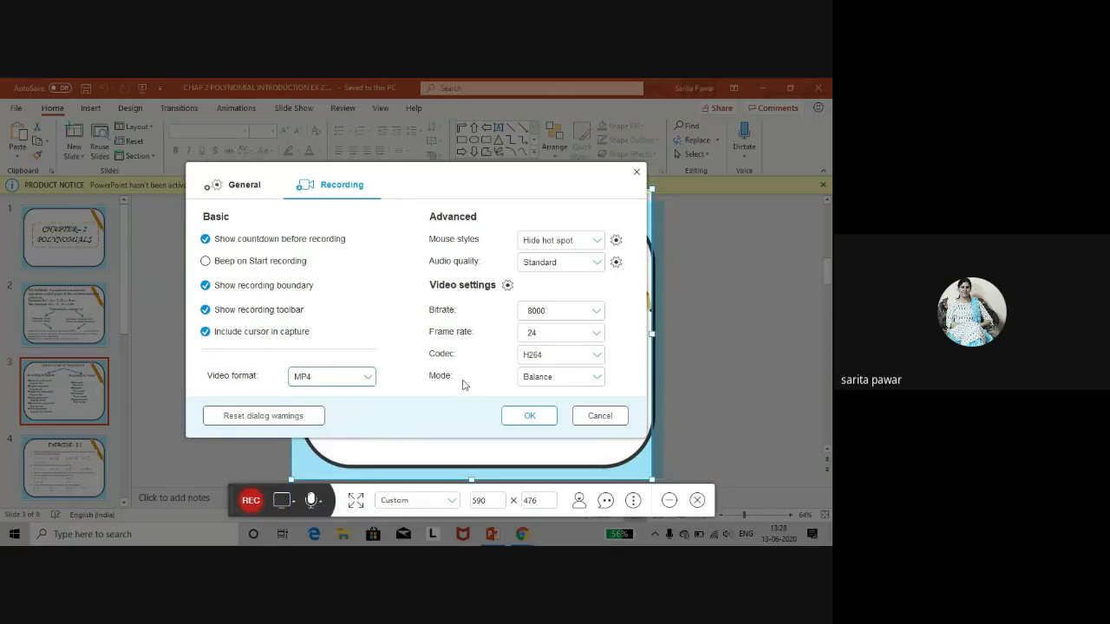
pyautogui.click(526, 416)
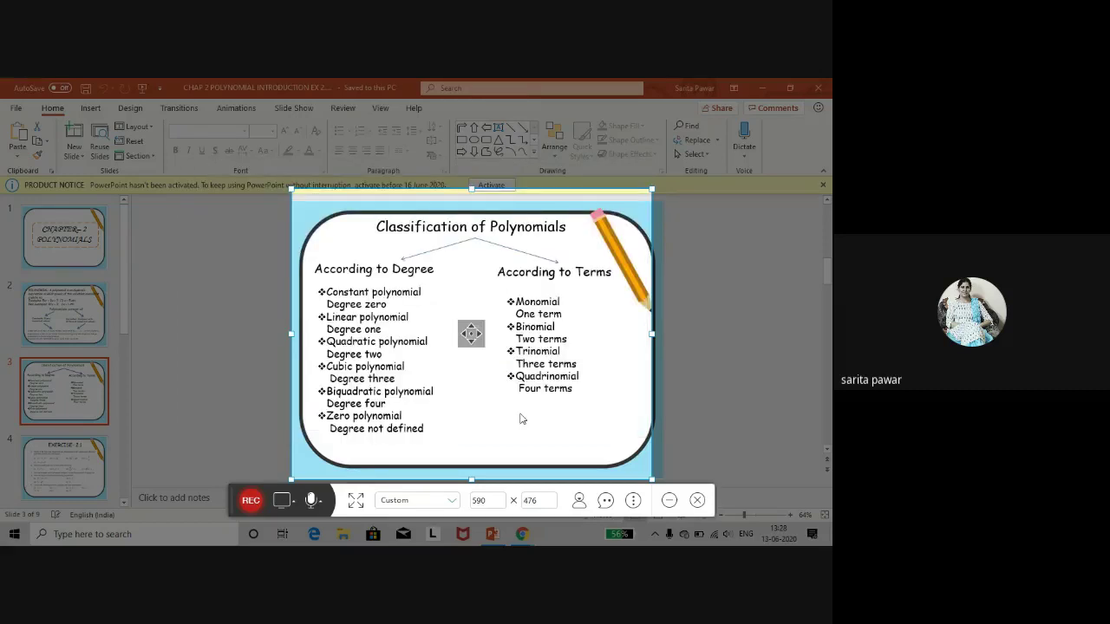